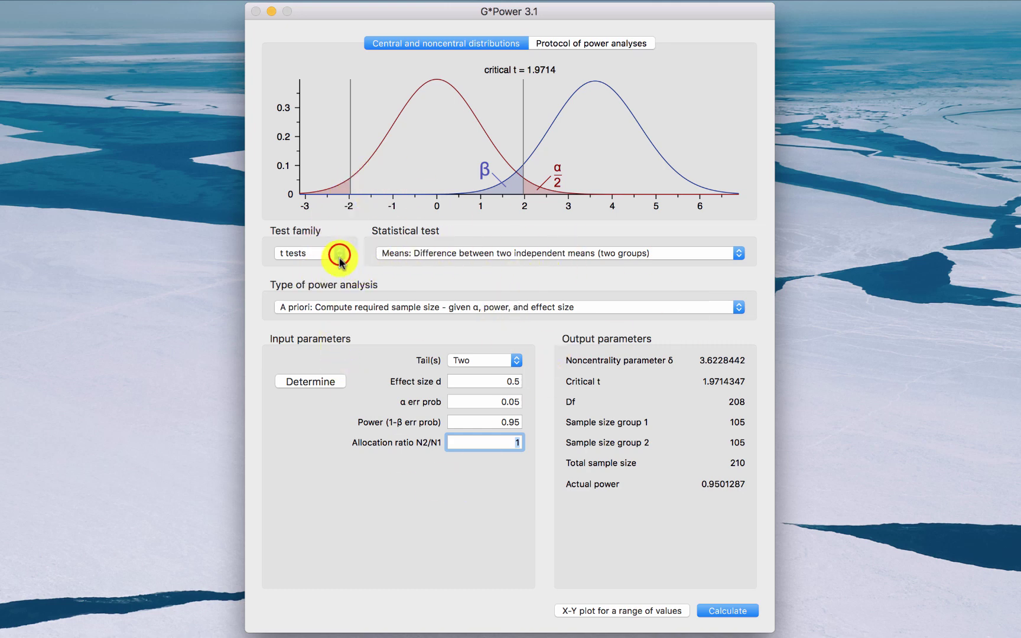
Switch the test family to F tests
left_click(339, 253)
left_click(336, 254)
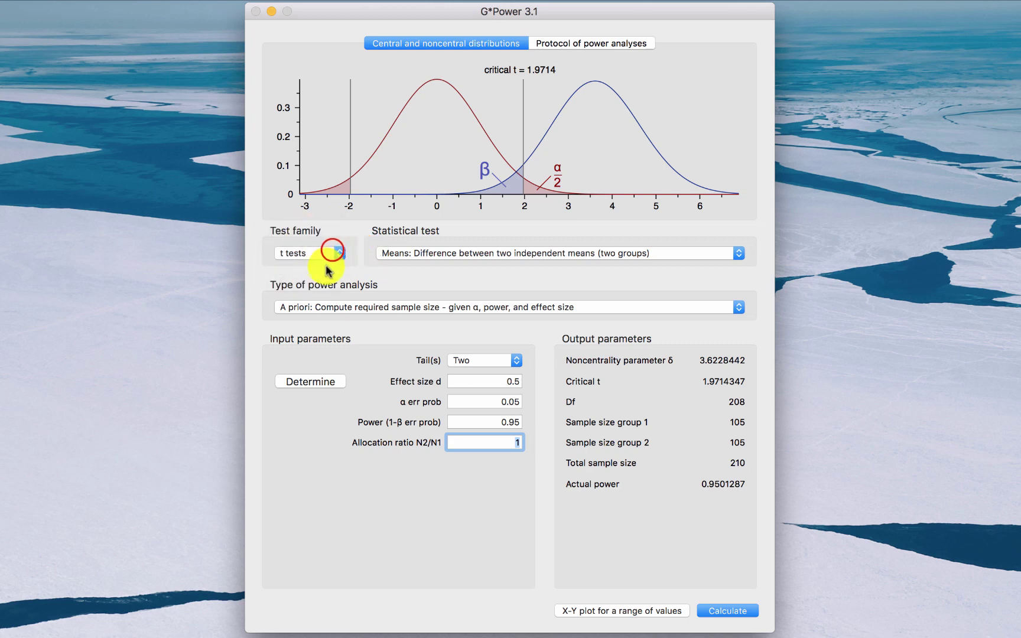
left_click(331, 255)
left_click(331, 251)
left_click(331, 253)
left_click(322, 241)
Return the test family to t tests and list the available statistical tests
left_click(335, 255)
left_click(322, 264)
left_click(729, 258)
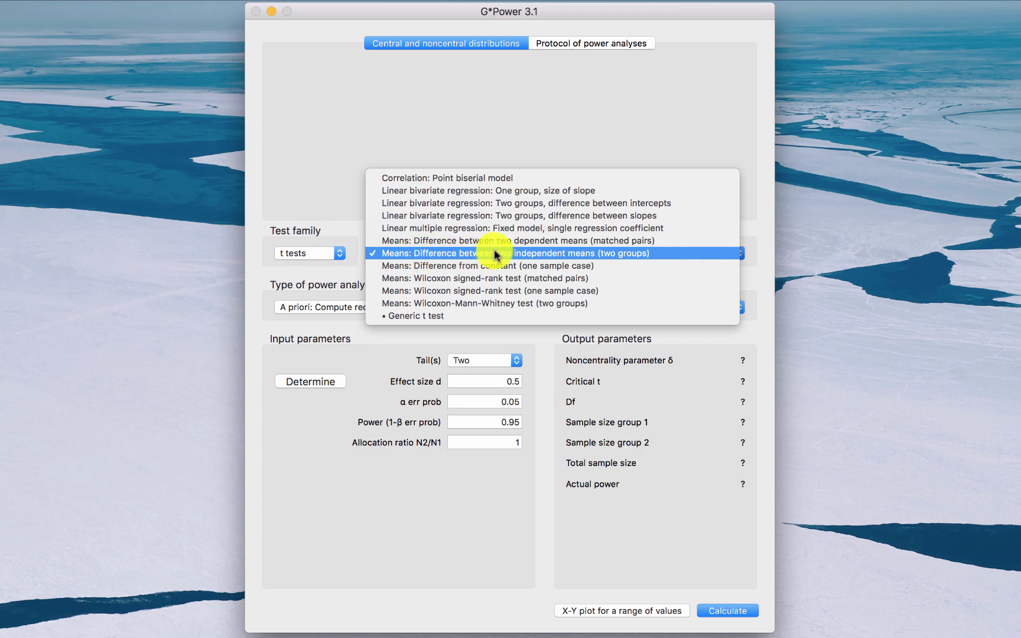
Keep the two independent means test, A priori analysis and Tail(s) Two
left_click(608, 255)
left_click(324, 306)
left_click(416, 307)
left_click(501, 358)
left_click(494, 359)
Change effect size d from 0.5 to 0.2
left_click(504, 381)
left_click(523, 381)
left_click(519, 381)
type("0.2")
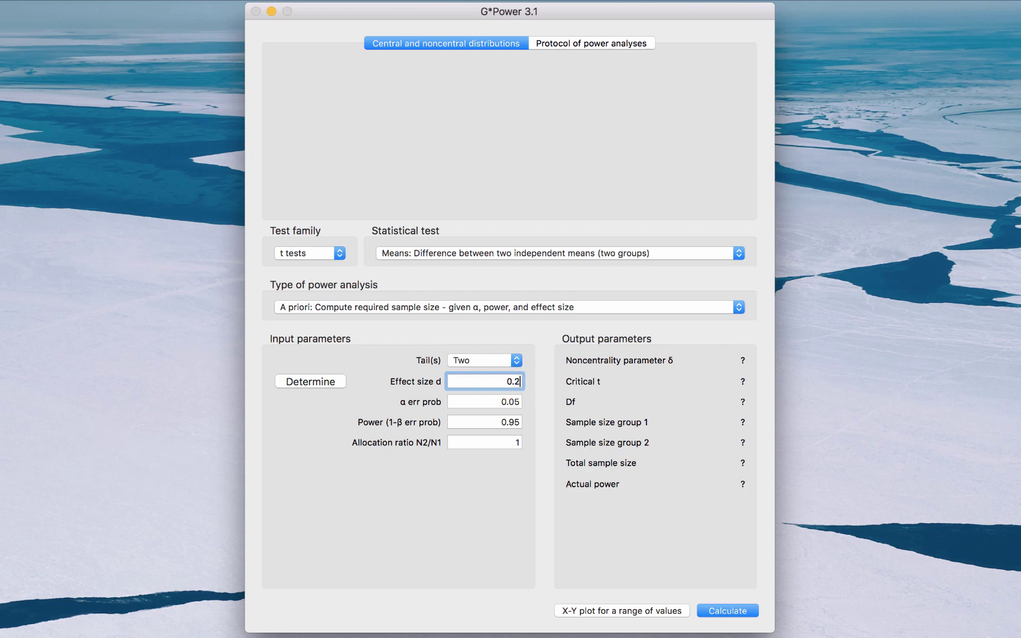
left_click(497, 405)
left_click(485, 403)
left_click(467, 404)
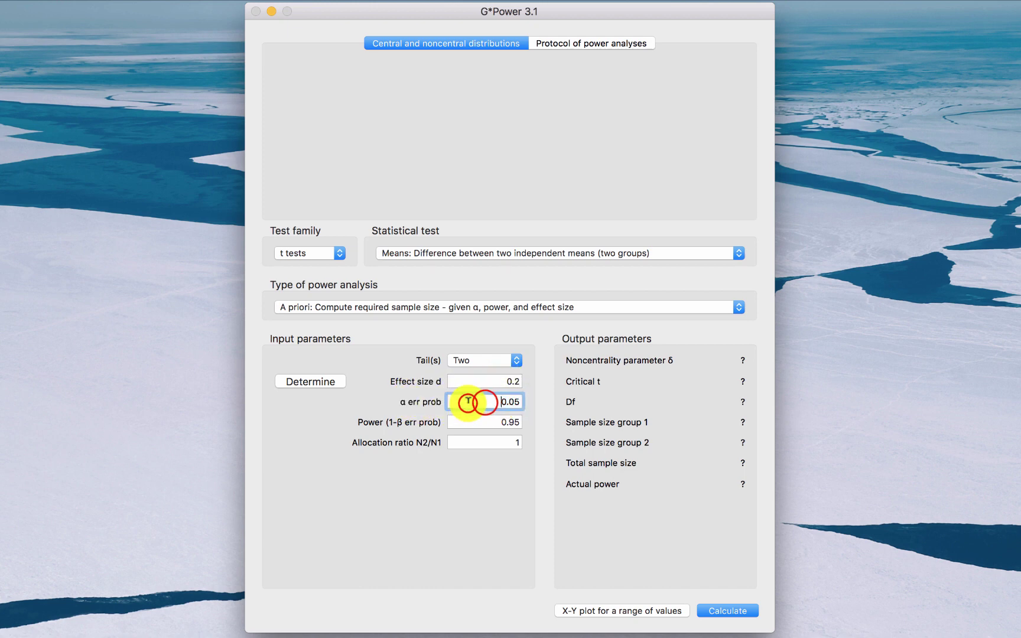
double_click(513, 402)
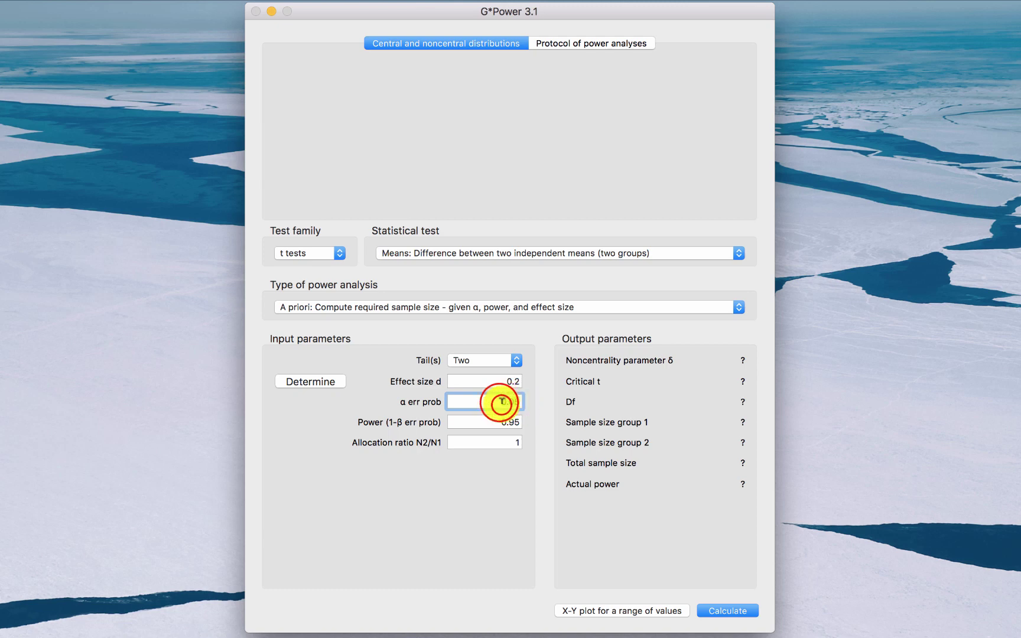
double_click(514, 401)
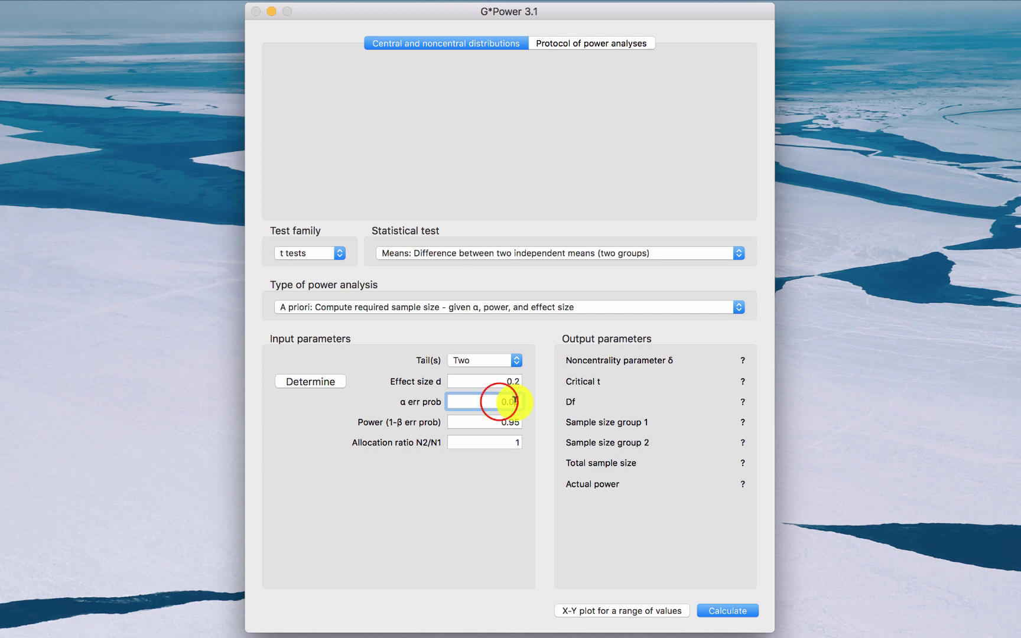
left_click(480, 423)
left_click_drag(480, 423, 553, 424)
left_click(506, 418)
left_click(501, 421)
left_click(498, 420)
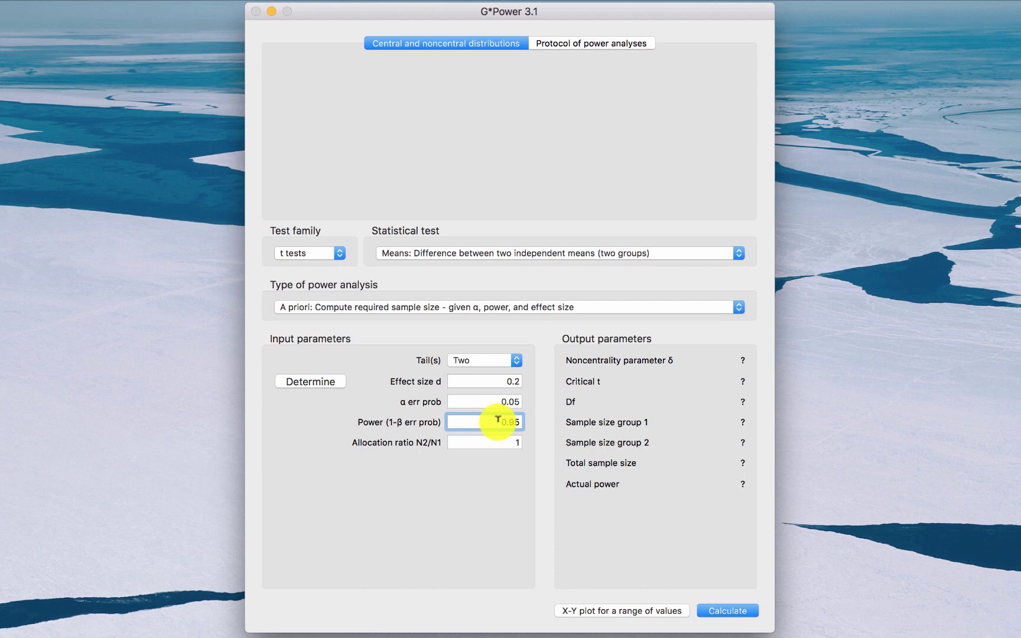
left_click(518, 420)
left_click_drag(517, 421, 489, 423)
left_click(489, 422)
double_click(485, 440)
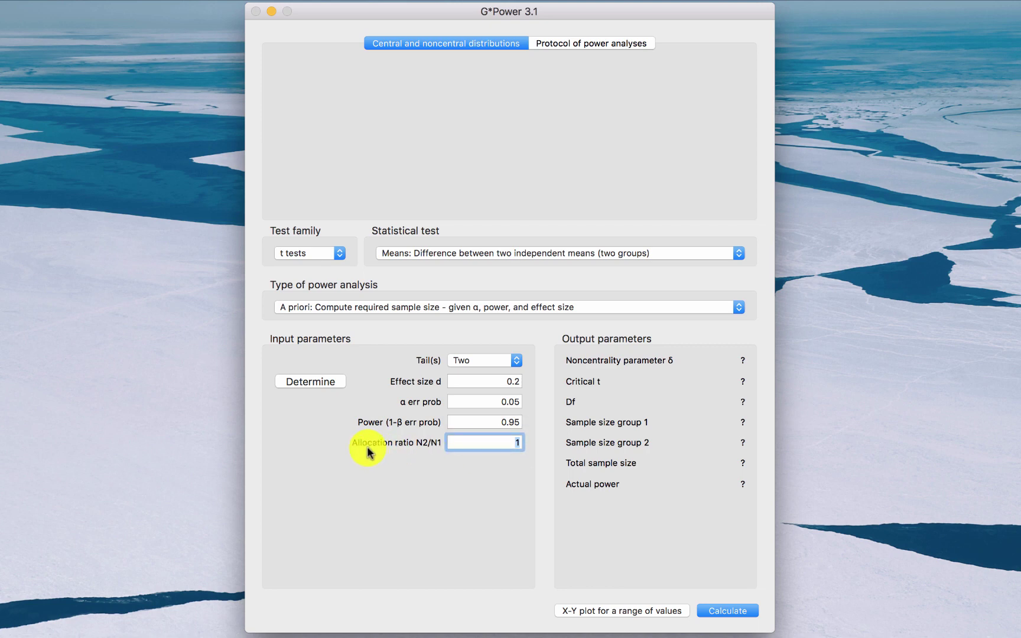
left_click(467, 441)
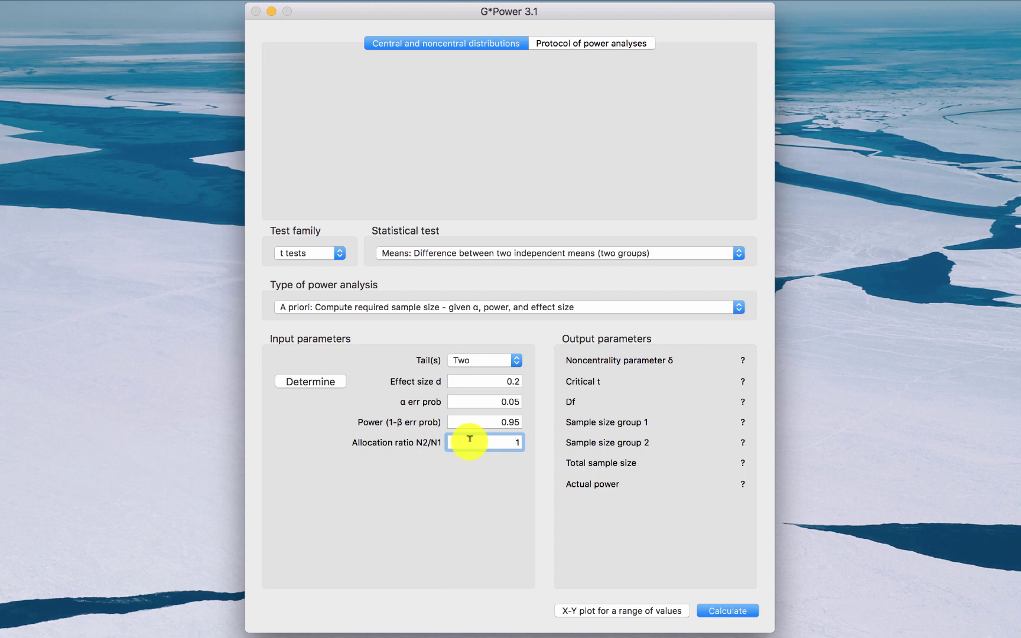
Calculate for d 0.2 (651 per group, 1302 total), then review α 0.05, power 0.95 and allocation ratio
left_click(733, 616)
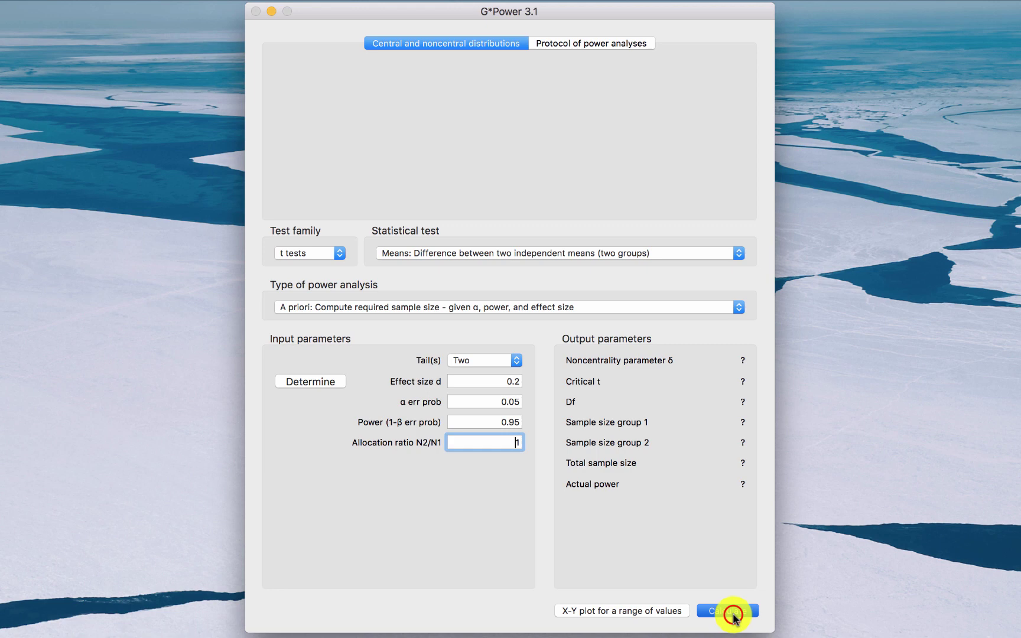
left_click(503, 381)
left_click(507, 393)
left_click(513, 401)
left_click(499, 423)
left_click(467, 417)
left_click(501, 439)
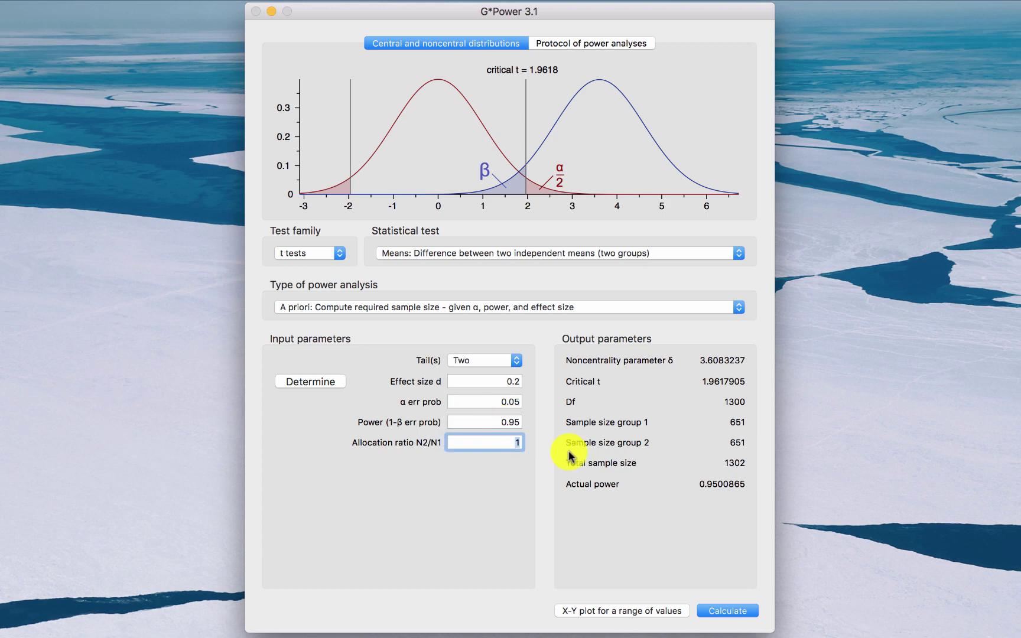
Recalculate sample sizes with allocation ratio N2/N1 set to 2, then 10
left_click(490, 442)
left_click(461, 442)
key("Delete")
type("2")
left_click(718, 611)
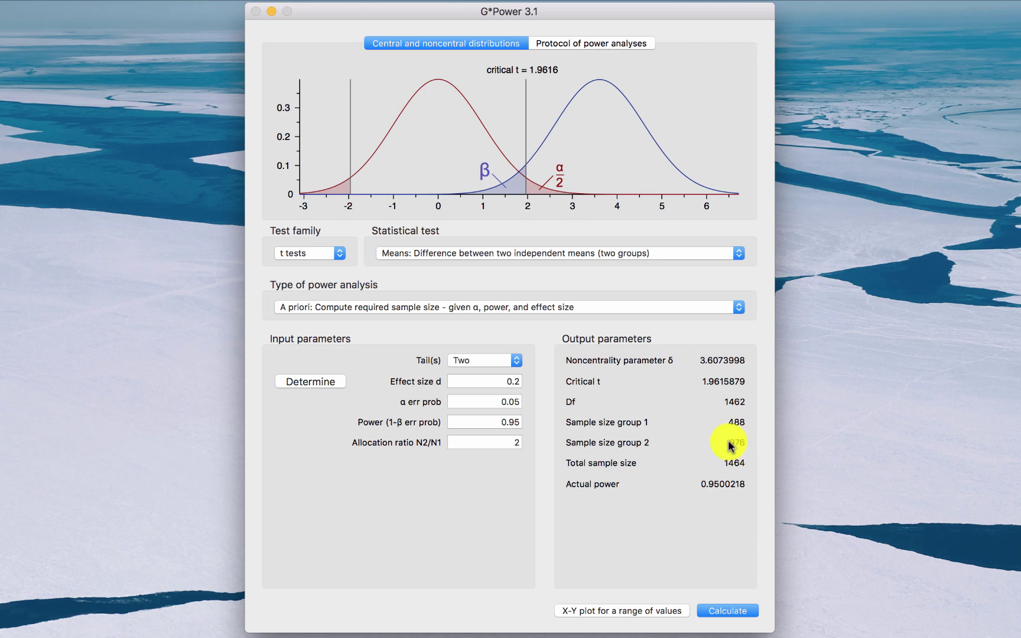
left_click(505, 442)
type("10")
left_click(722, 609)
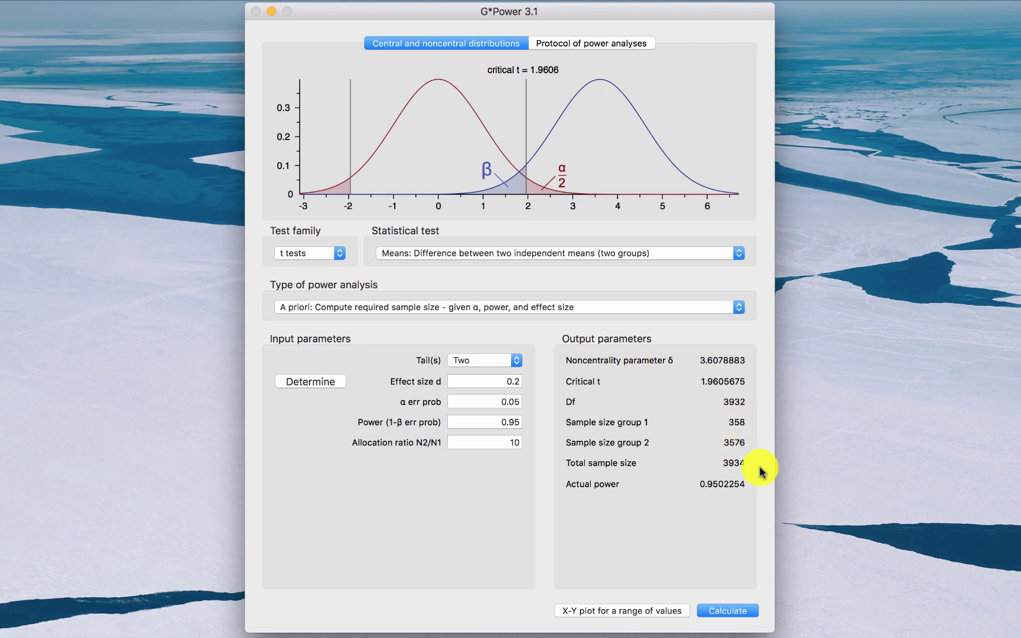
Recalculate with ratios 1 and 2, then return to 1 for 651 per group
double_click(513, 443)
type("1")
left_click(732, 610)
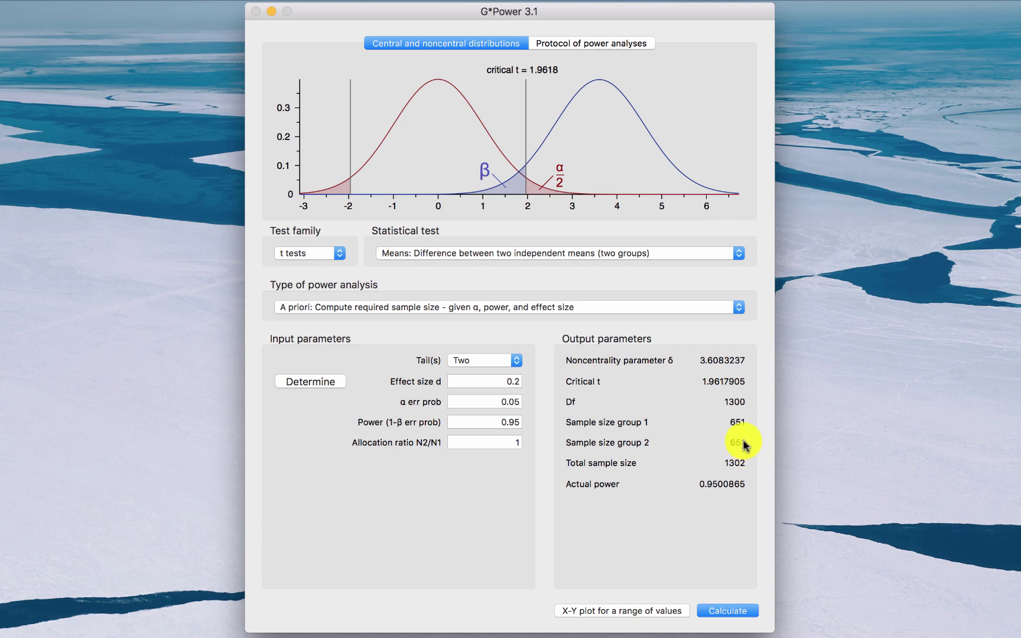
double_click(499, 440)
left_click(724, 609)
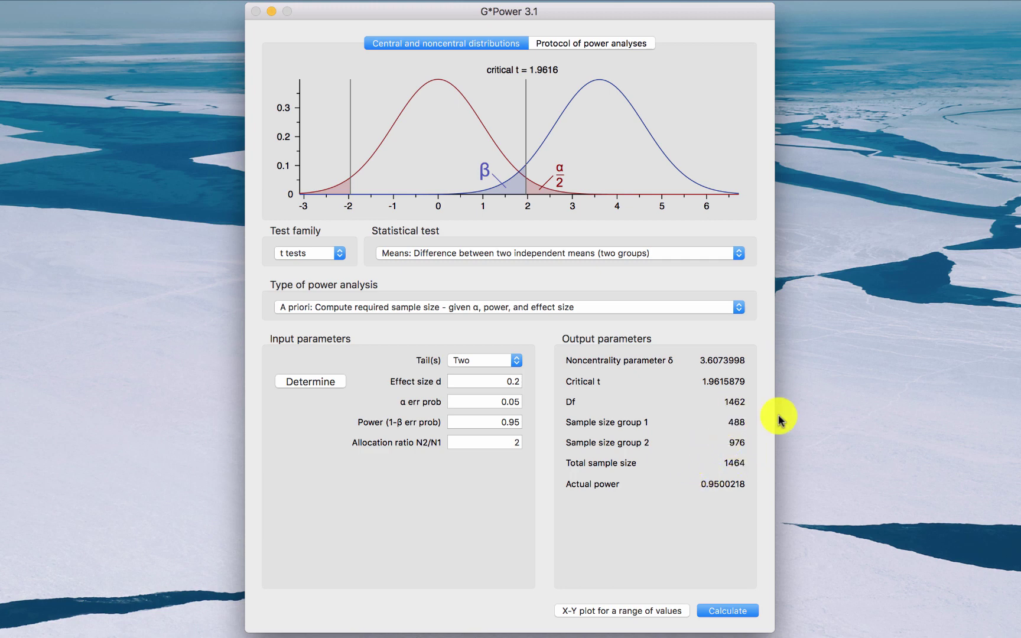
left_click(730, 442)
left_click(522, 443)
type("1")
left_click(709, 611)
Set power to 0.8 and recalculate the sample size
left_click(466, 422)
double_click(508, 422)
type("0.8")
left_click(712, 612)
Compare power 0.95, then settle on 0.8: 394 per group, 788 total
left_click(512, 420)
type("0.95")
left_click(726, 610)
left_click(511, 421)
type("0.8")
left_click(707, 611)
left_click(495, 402)
left_click(486, 402)
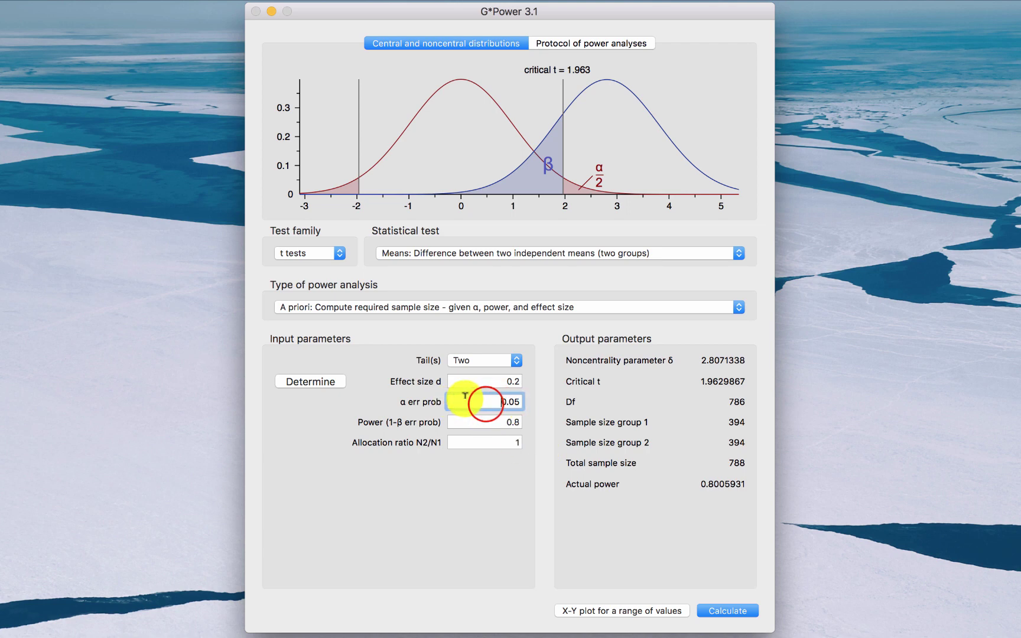
left_click(506, 404)
left_click(517, 402)
type("2")
left_click(727, 610)
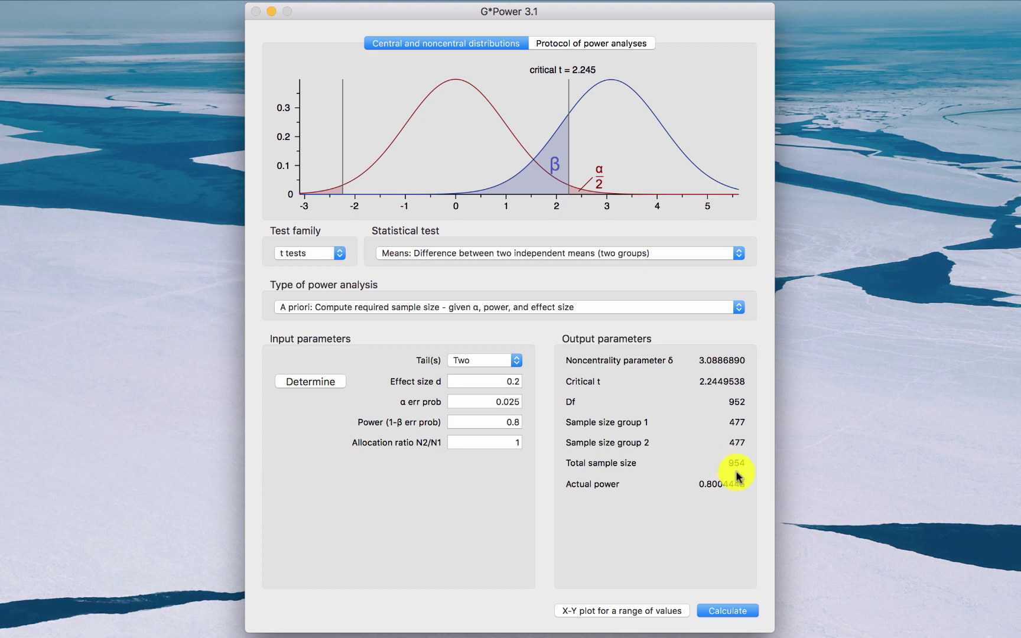
double_click(513, 403)
type("0.05")
left_click(737, 611)
left_click(737, 610)
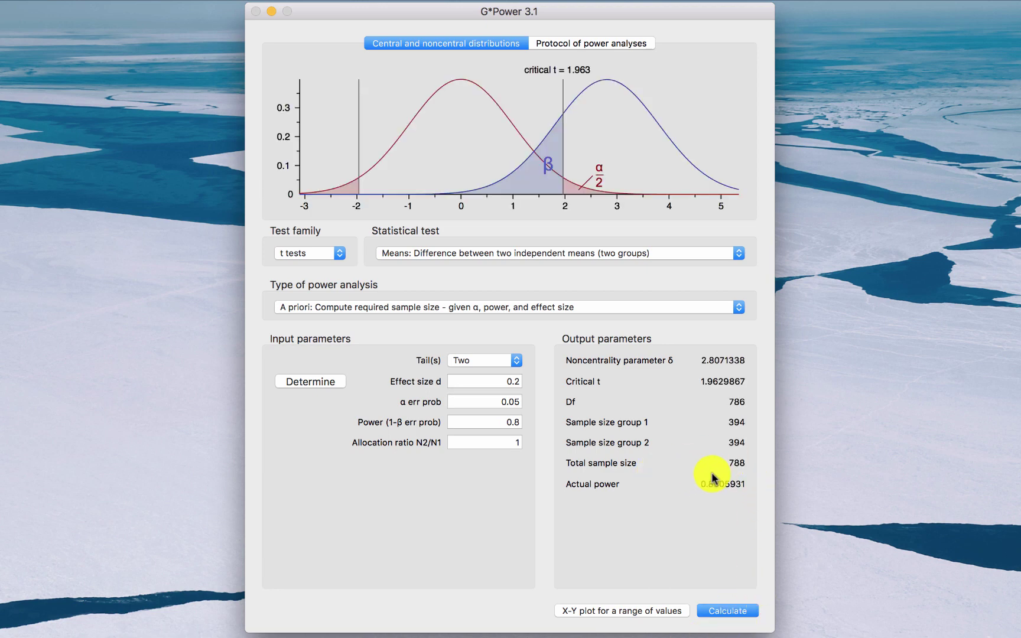
left_click(474, 403)
left_click_drag(516, 404, 472, 403)
double_click(513, 402)
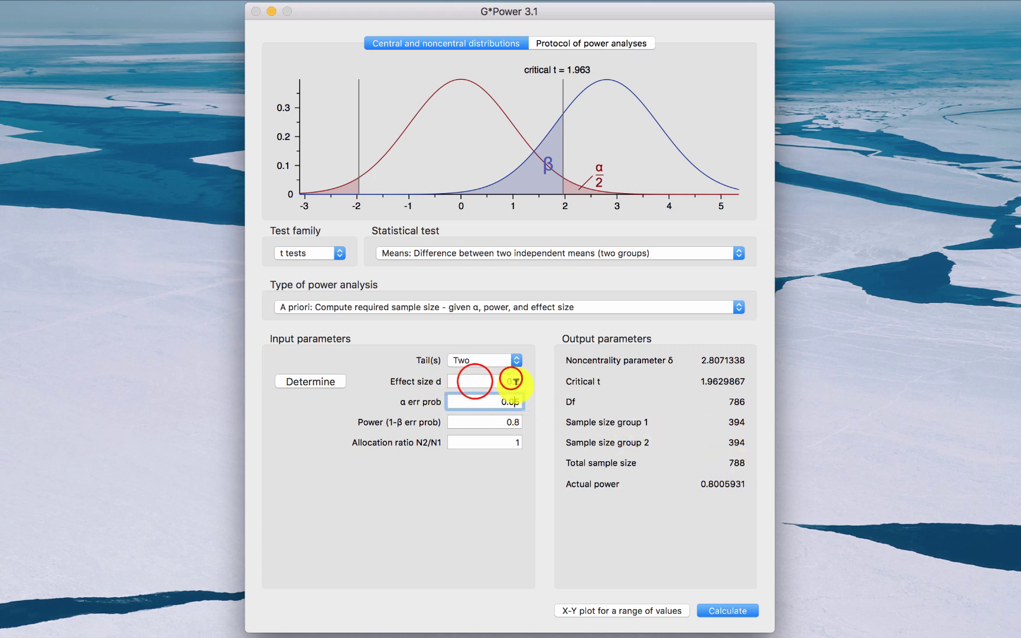
double_click(470, 381)
double_click(502, 382)
key("BackSpace")
type("0.2")
type("5")
left_click(734, 611)
left_click(472, 381)
left_click(506, 383)
double_click(504, 382)
left_click(514, 382)
double_click(515, 382)
type("0.2")
left_click(725, 611)
left_click(725, 611)
left_click(501, 381)
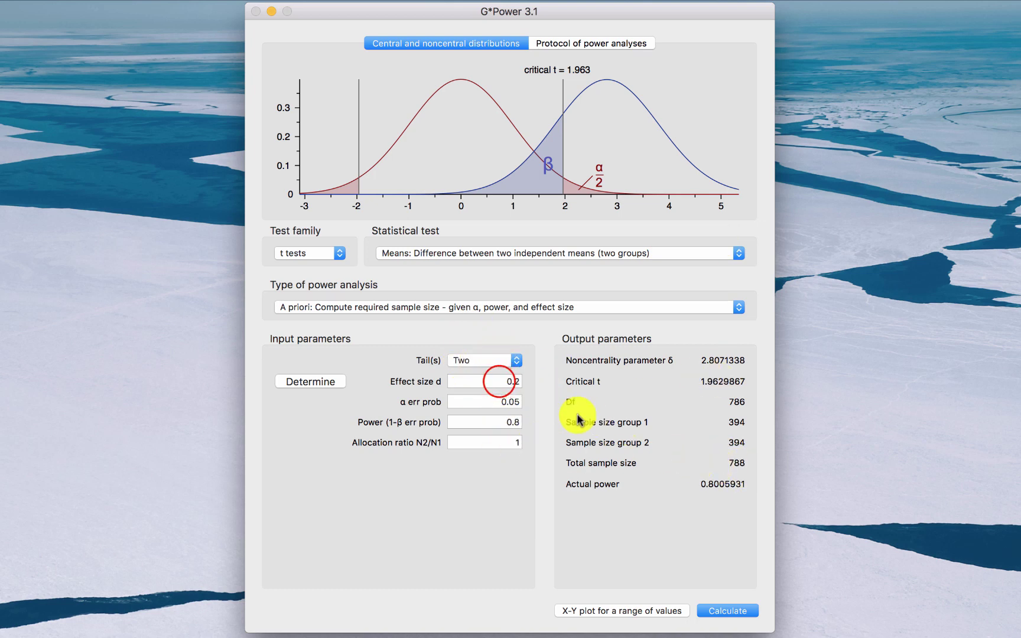
left_click(503, 382)
left_click(511, 382)
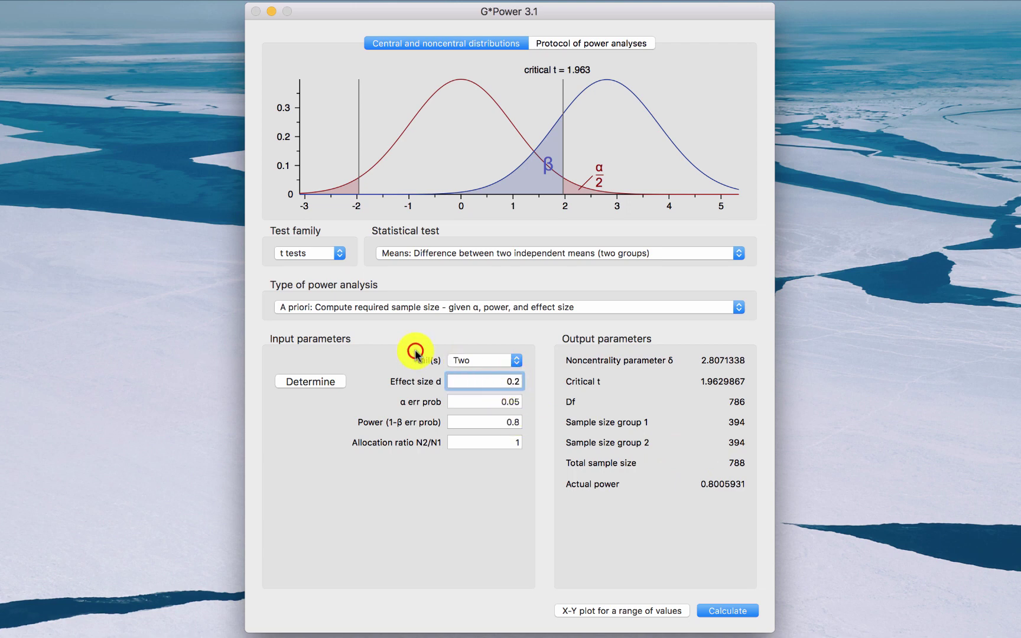
Choose 'Means: Difference between two dependent means (matched pairs)' as the statistical test
left_click(644, 259)
left_click(650, 244)
left_click(506, 12)
left_click(494, 9)
Review dz 0.5, α 0.05 and power 0.95, then calculate the matched-pairs sample size
left_click(512, 384)
left_click(488, 405)
left_click(502, 406)
left_click(498, 402)
left_click(479, 425)
left_click(485, 423)
left_click(469, 421)
left_click(497, 451)
left_click(714, 611)
Change power to 0.8 and recalculate, giving 34 pairs total
left_click(511, 422)
type("8")
left_click(725, 611)
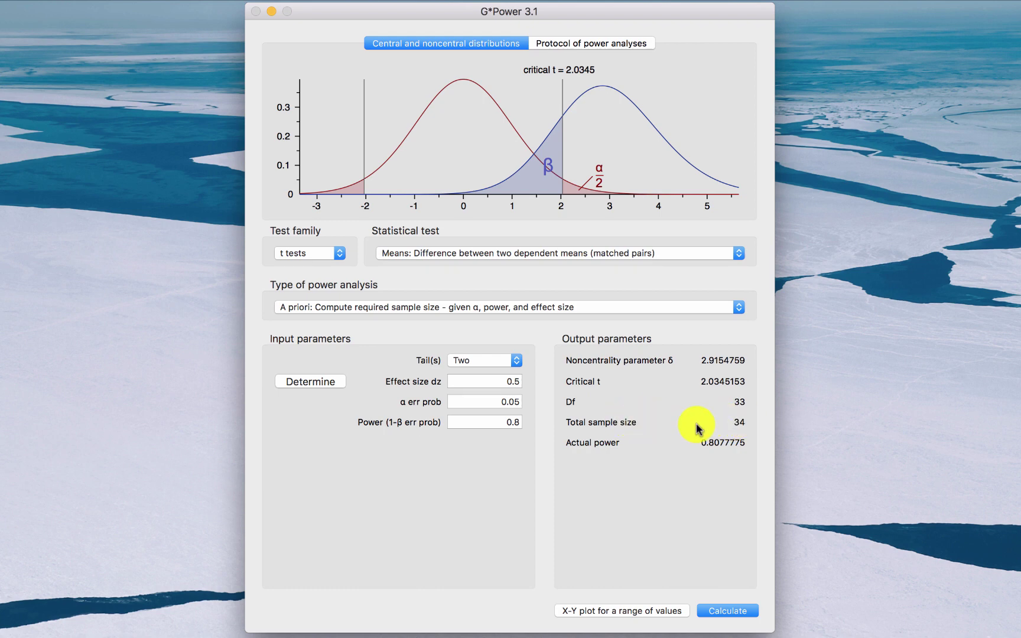